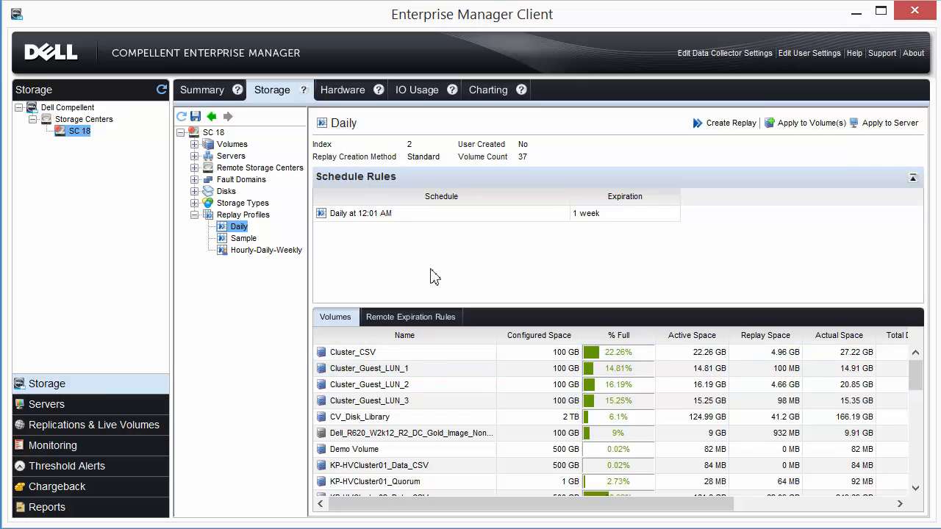
Step: Start a new replay profile named "Demo Profile" with the notes "Demo profile for video"
left_click(247, 215)
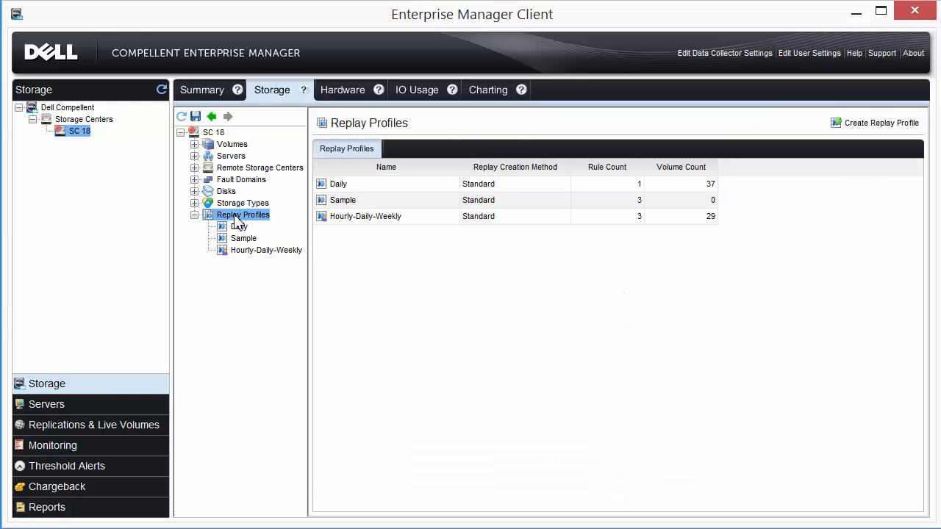
right_click(235, 218)
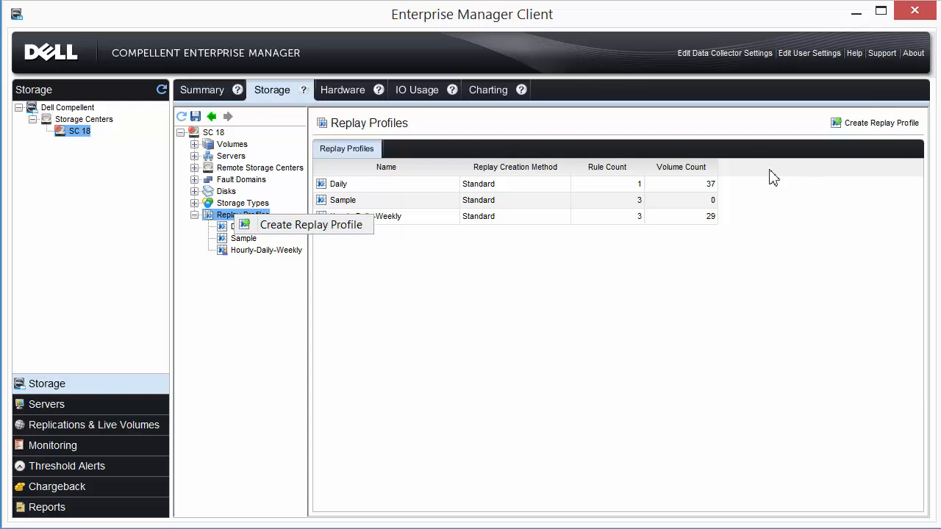
left_click(768, 119)
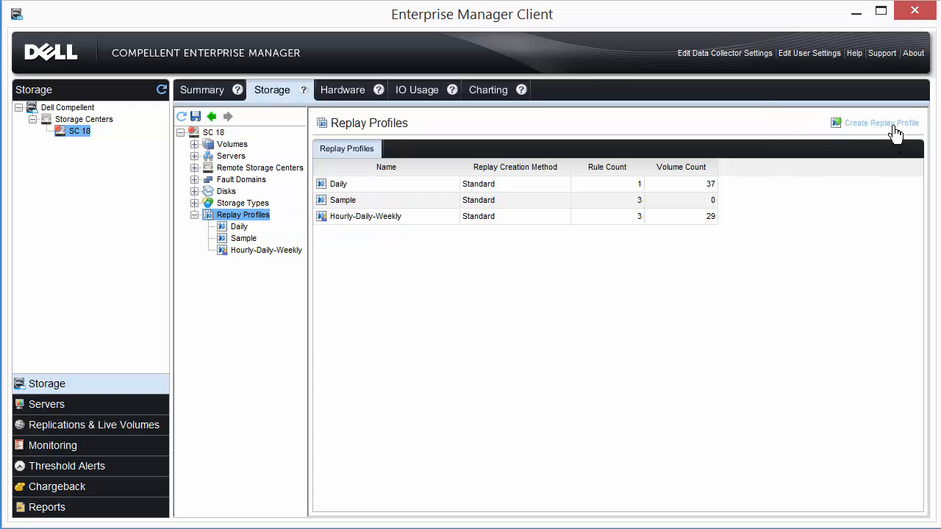
left_click(892, 130)
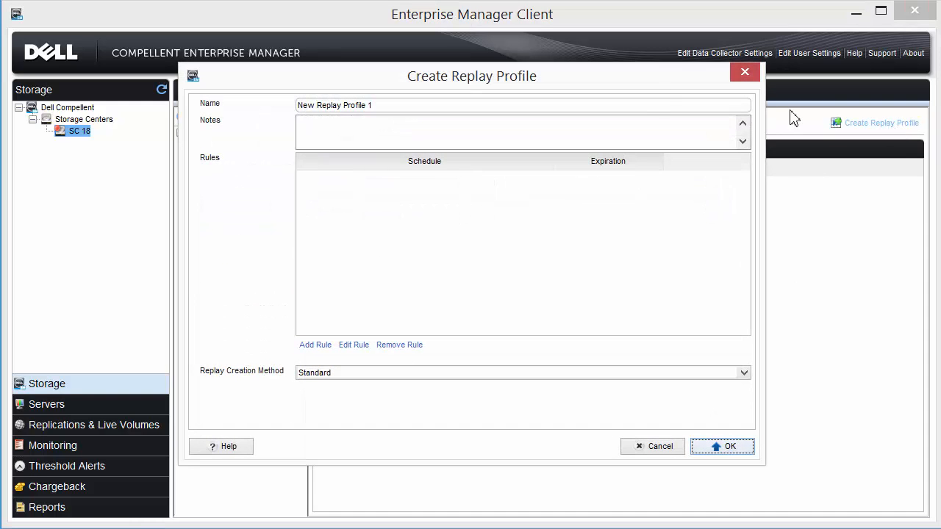
left_click_drag(411, 105, 309, 95)
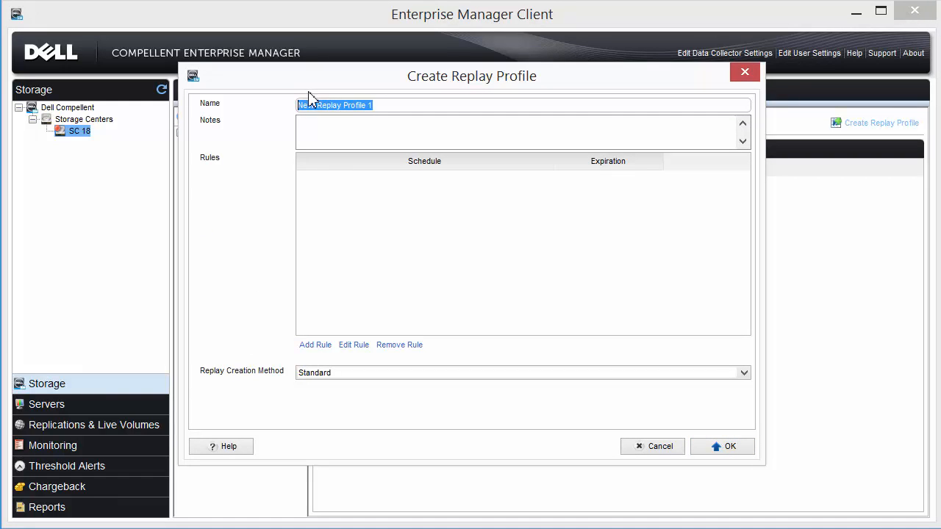
type("Demo Pro")
type("mo profile for")
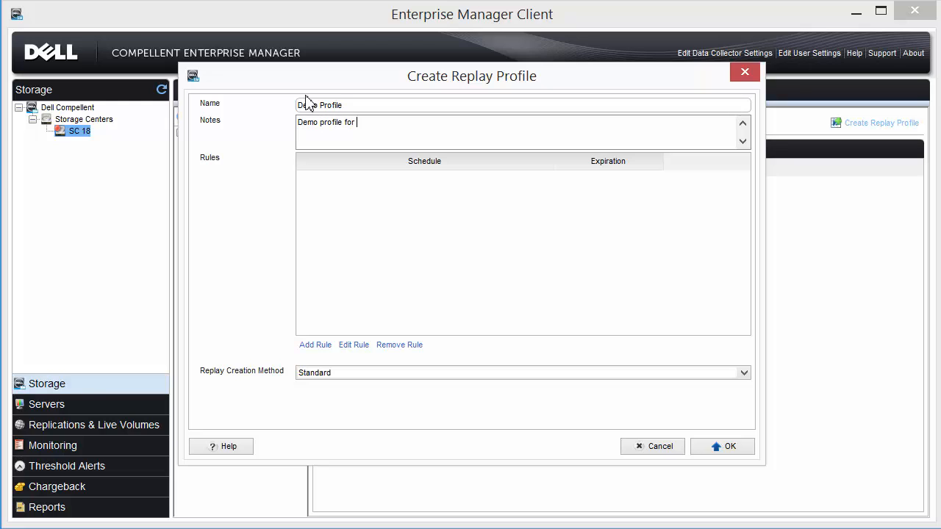
type(" video")
Step: Add a daily schedule rule that runs every 30 minutes, without restricting it to a time window
left_click(316, 345)
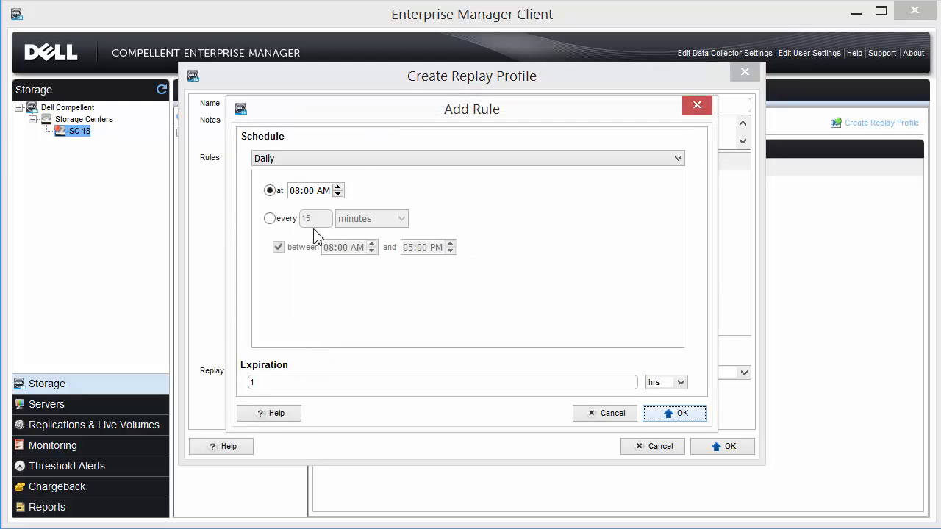
left_click(393, 162)
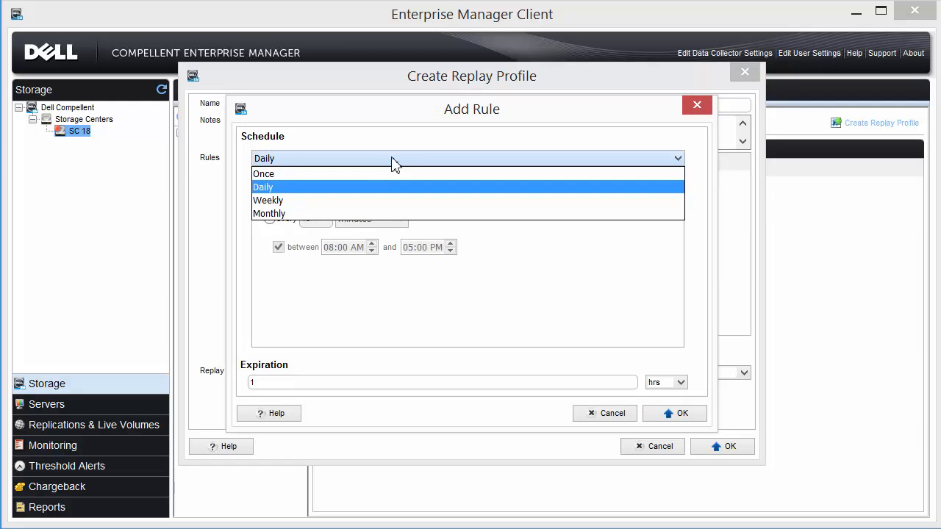
left_click(393, 160)
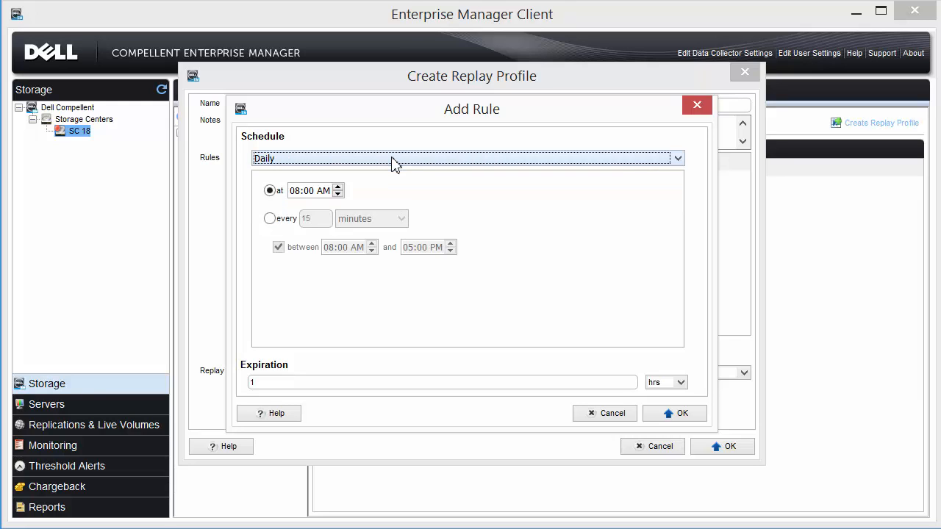
left_click(295, 191)
left_click(270, 218)
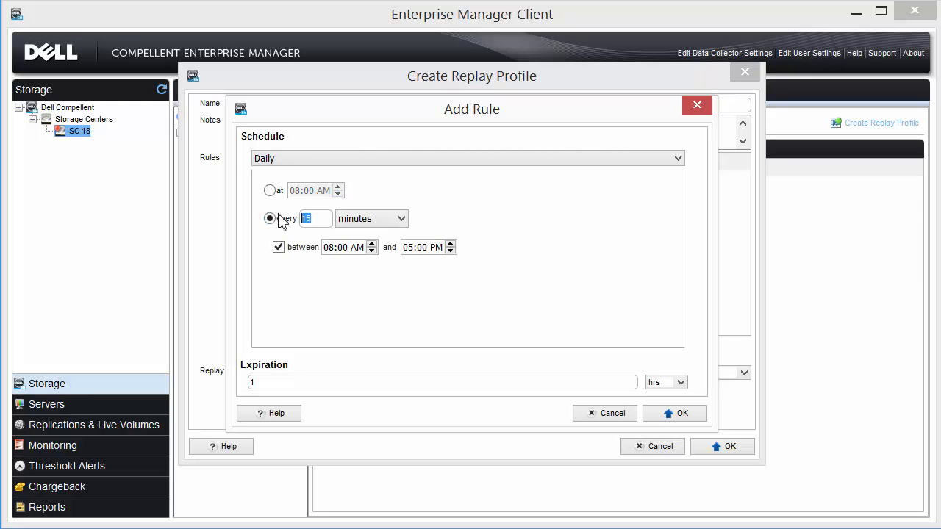
type("30")
left_click(402, 220)
left_click(404, 220)
left_click(279, 248)
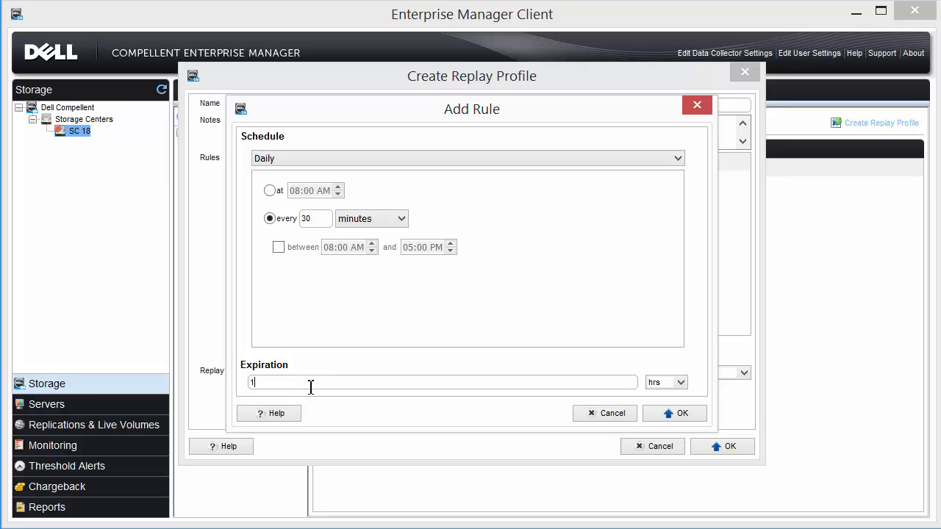
Step: Set the rule's expiration to 1 week and accept the rule
left_click(679, 383)
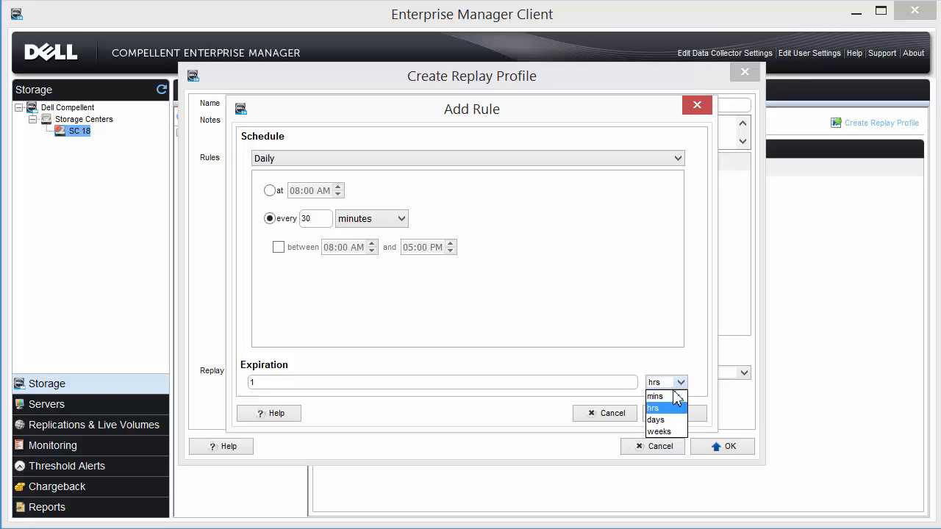
left_click(661, 432)
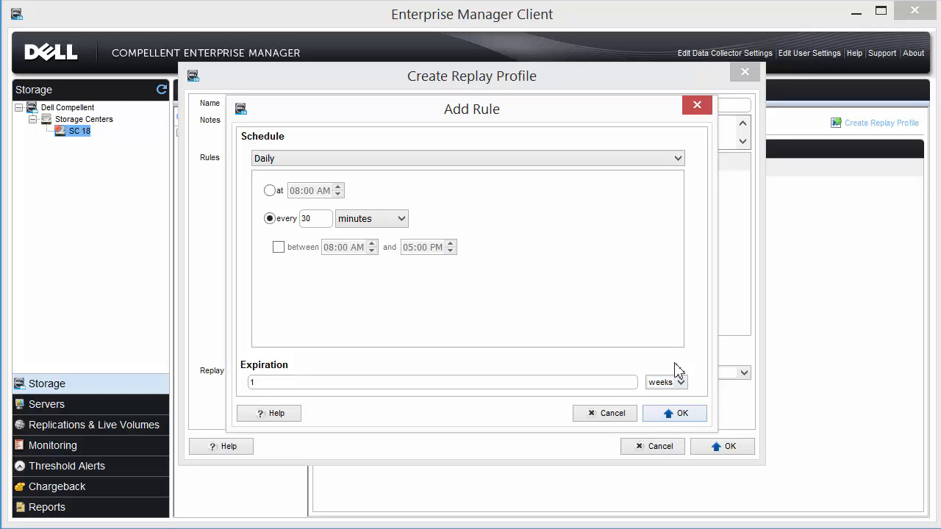
left_click(678, 414)
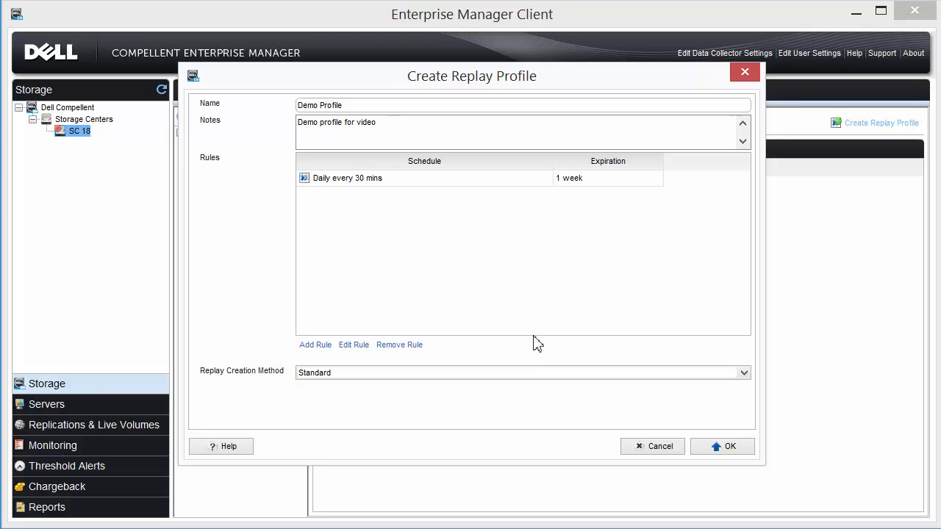
Step: Try the Consistent replay creation method for the profile and return it to Standard
left_click(523, 372)
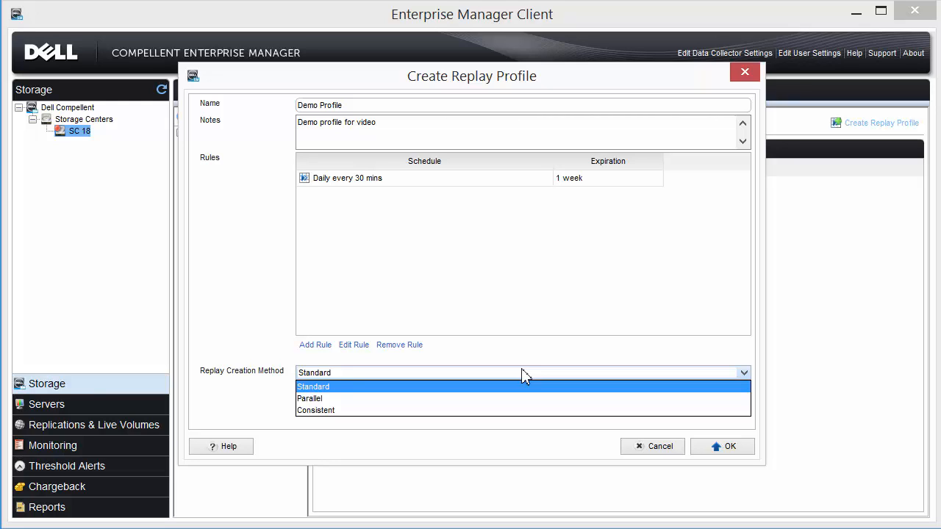
left_click(507, 410)
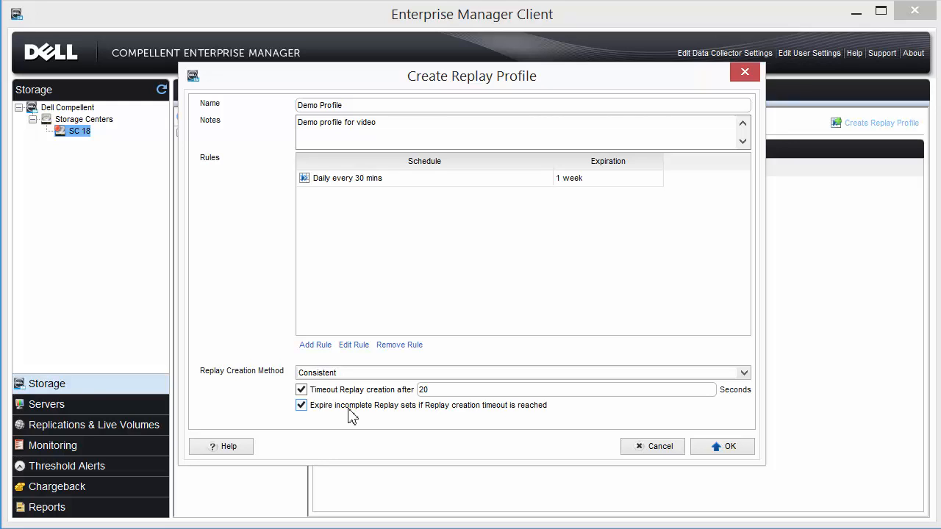
left_click(427, 376)
left_click(425, 387)
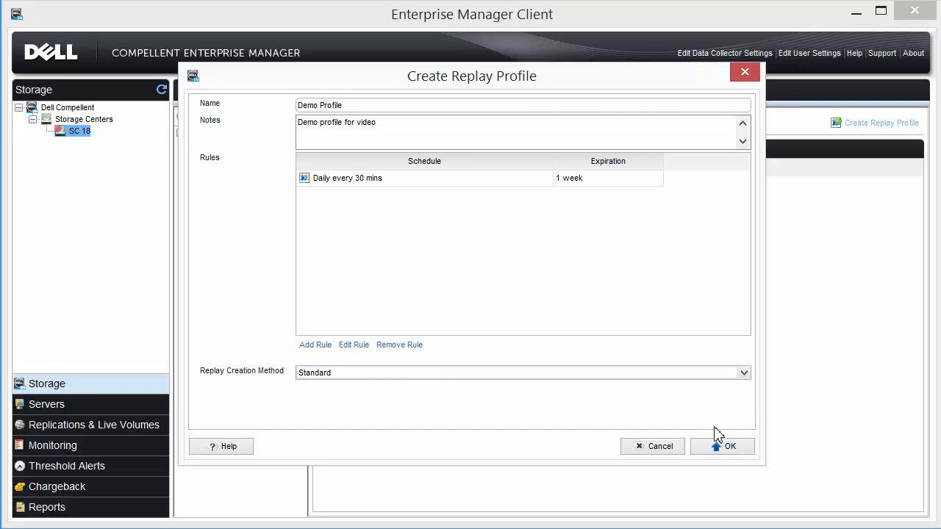
Step: Save the new replay profile and apply it to Demo Volume in the TSSRV300 folder, replacing existing replay profiles
left_click(722, 450)
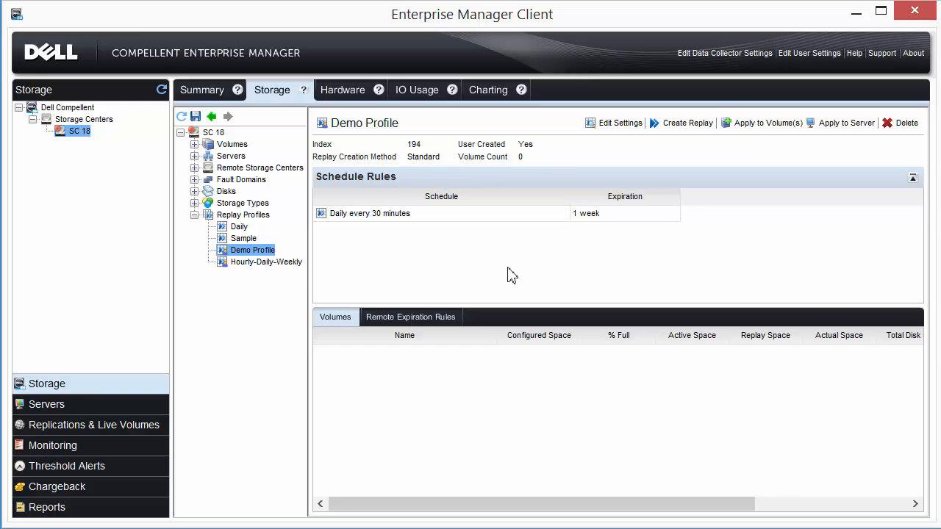
right_click(250, 258)
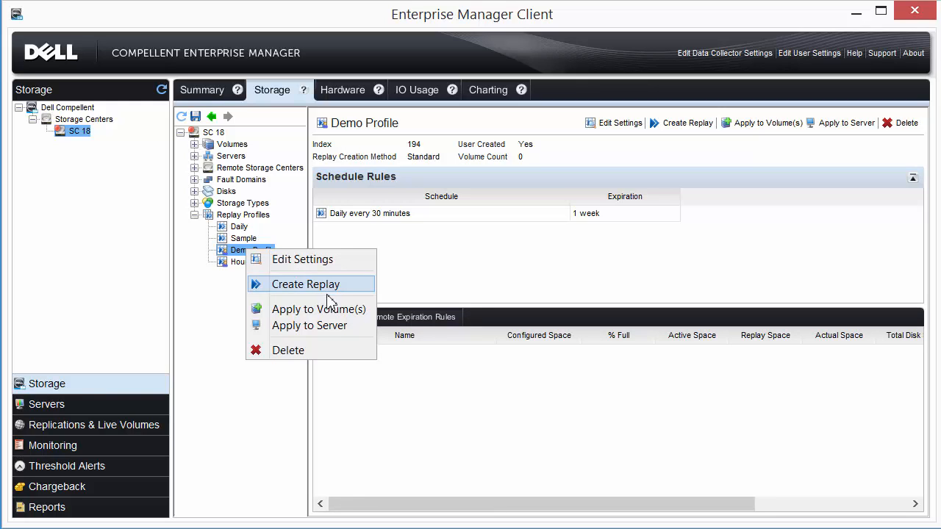
left_click(763, 130)
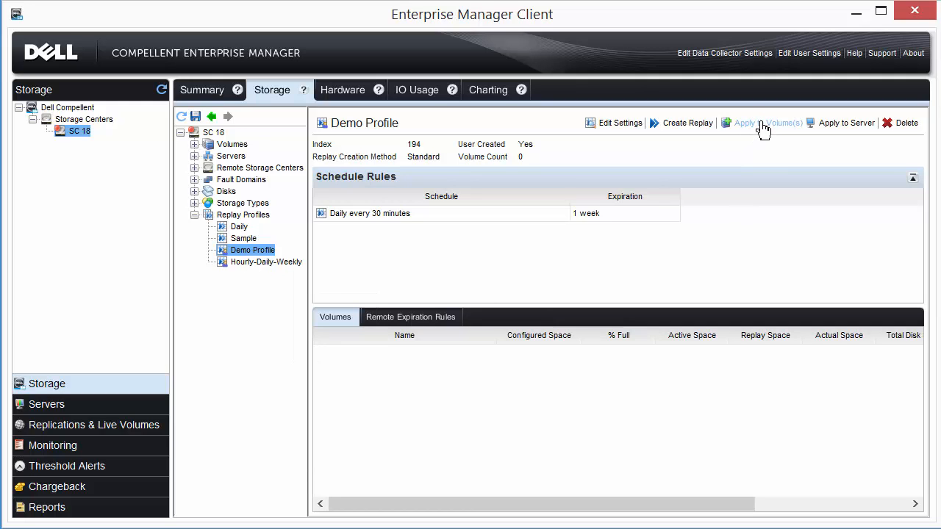
left_click(763, 130)
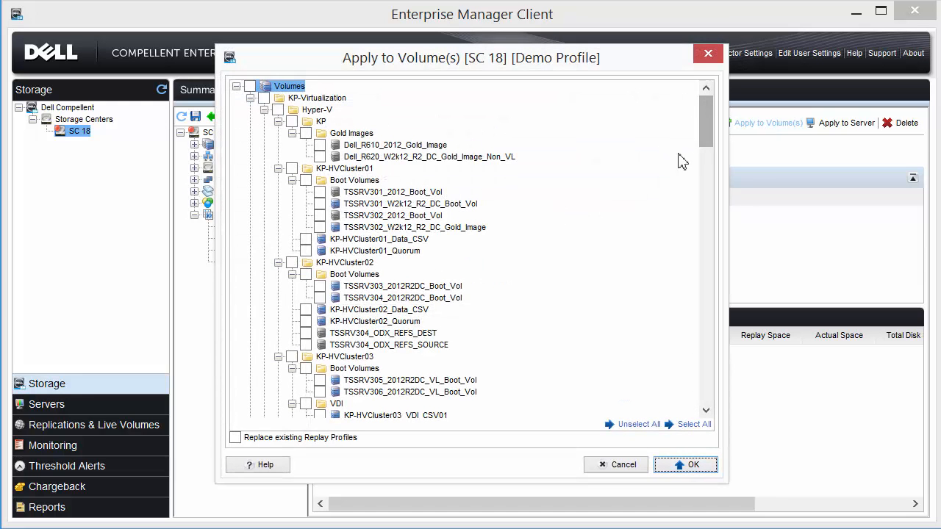
left_click_drag(703, 123, 718, 170)
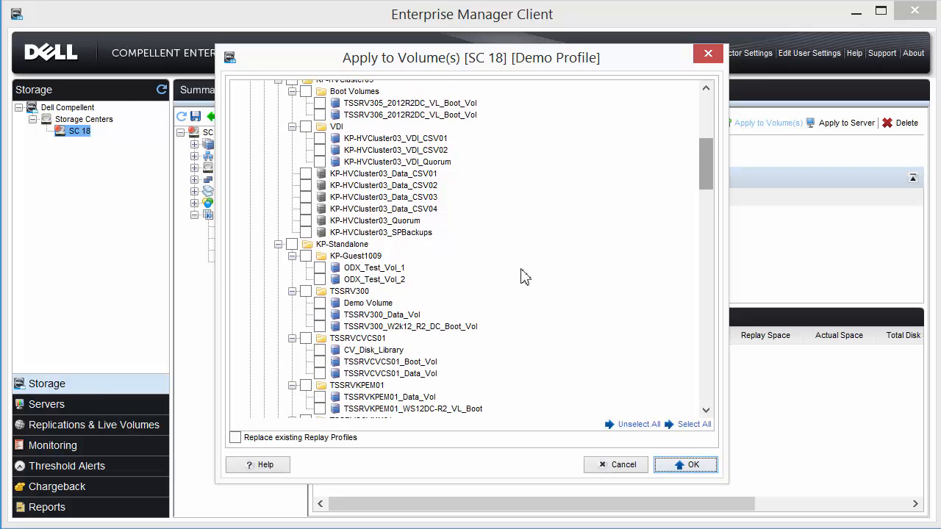
left_click(320, 304)
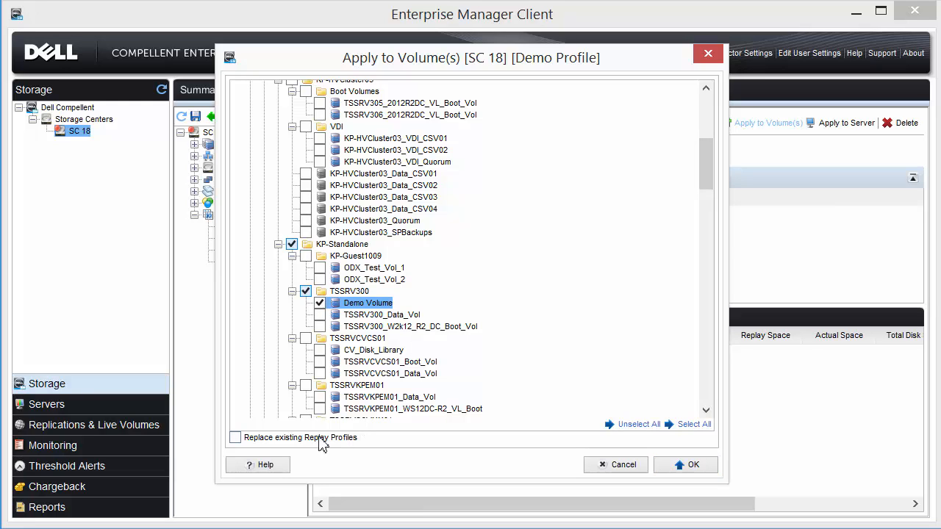
left_click(236, 438)
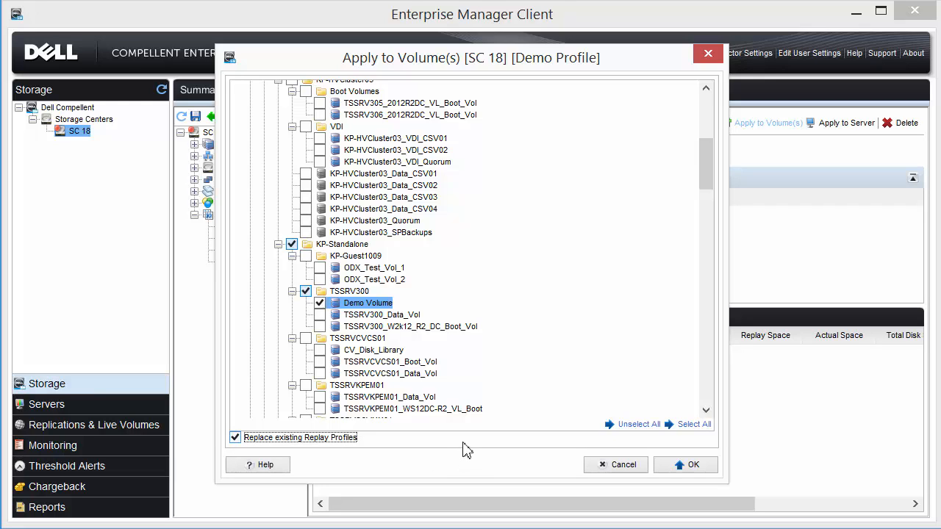
left_click(684, 465)
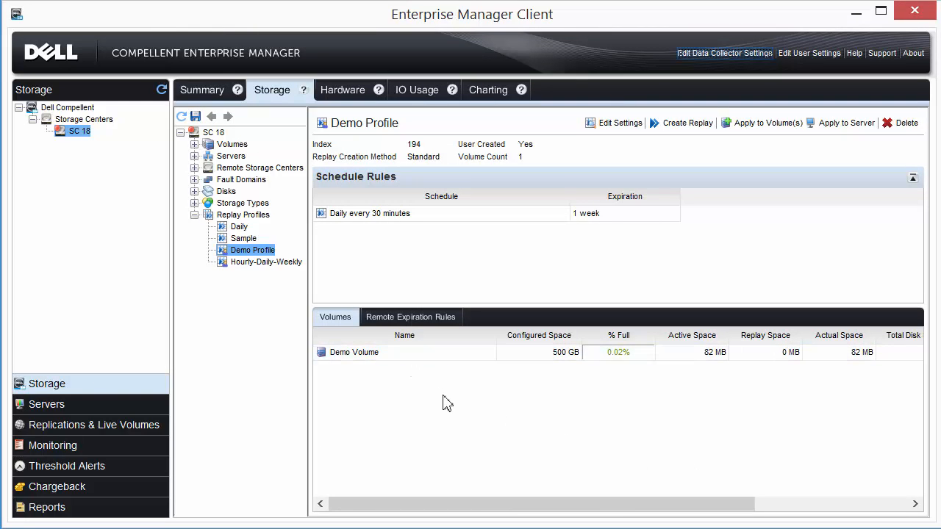
Step: Try adding the Daily replay profile alongside Demo Profile in Demo Volume's settings, and cancel the edits
left_click(418, 358)
right_click(416, 356)
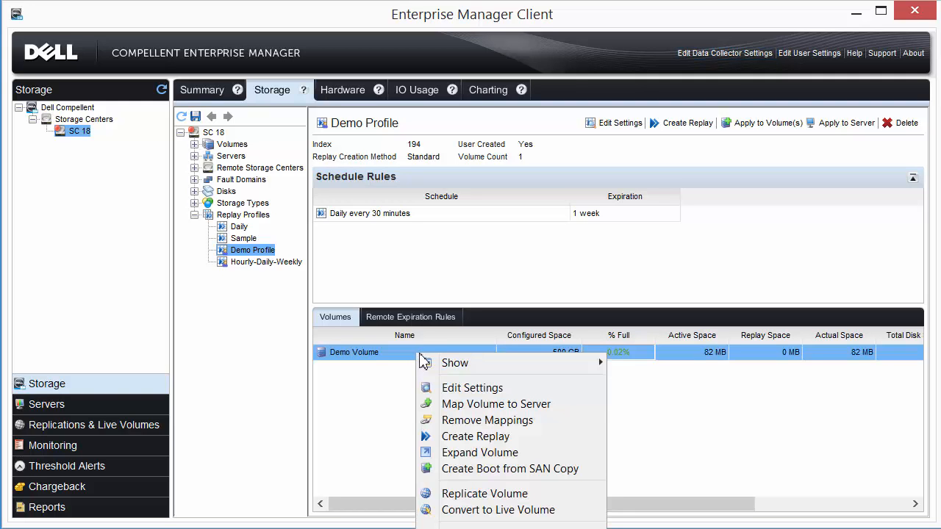
left_click(472, 387)
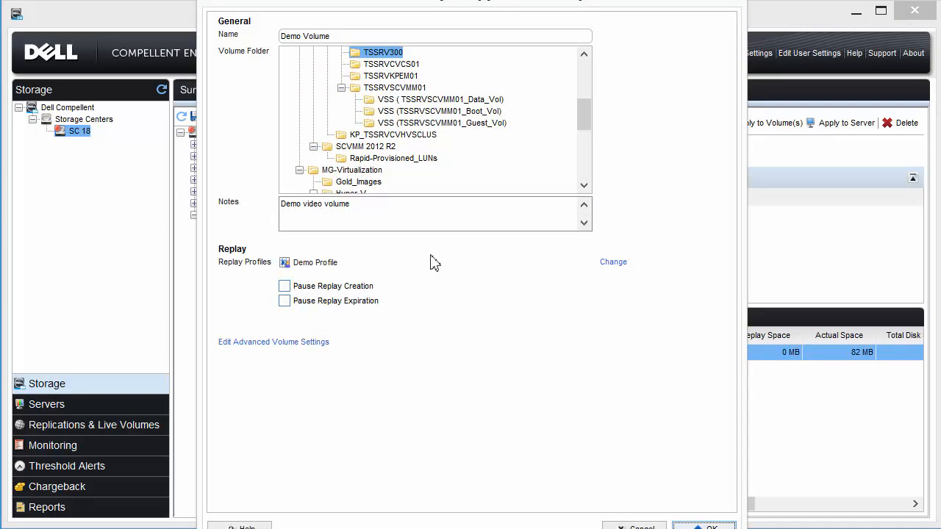
left_click(614, 263)
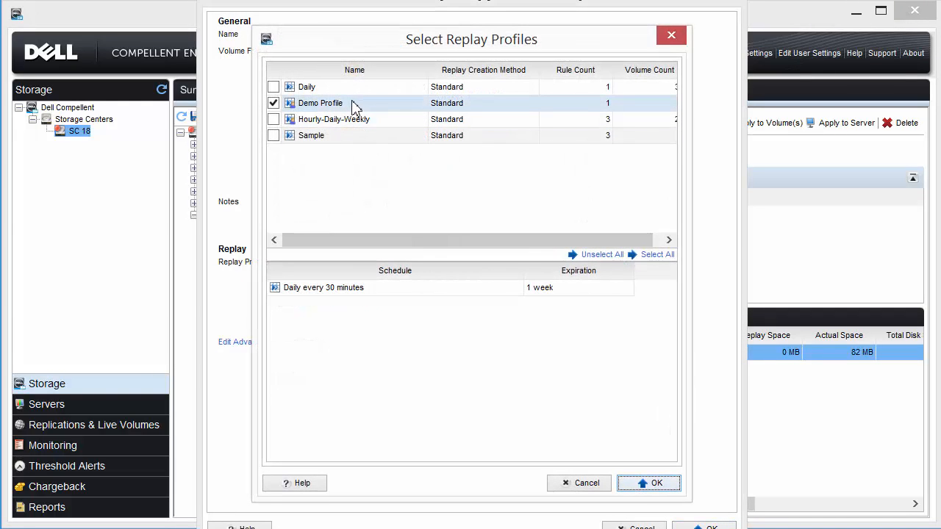
left_click_drag(402, 43, 380, 39)
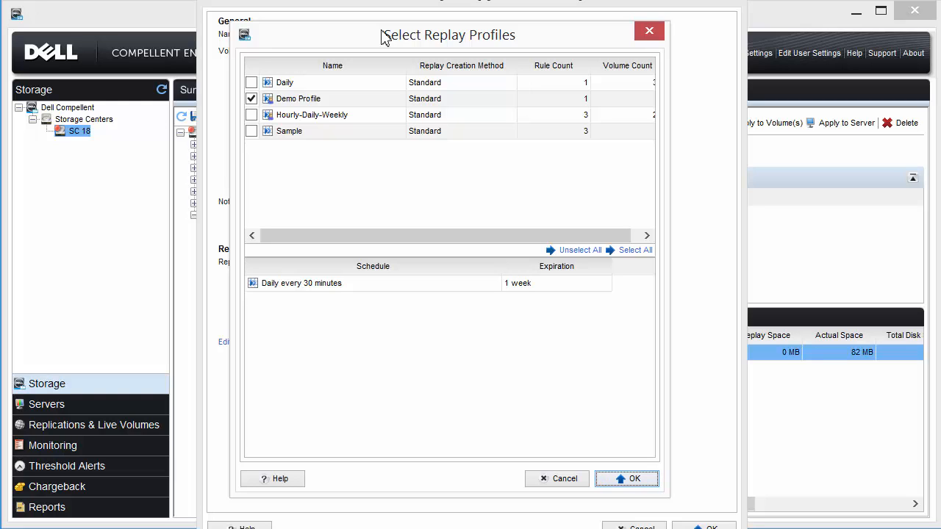
left_click(251, 83)
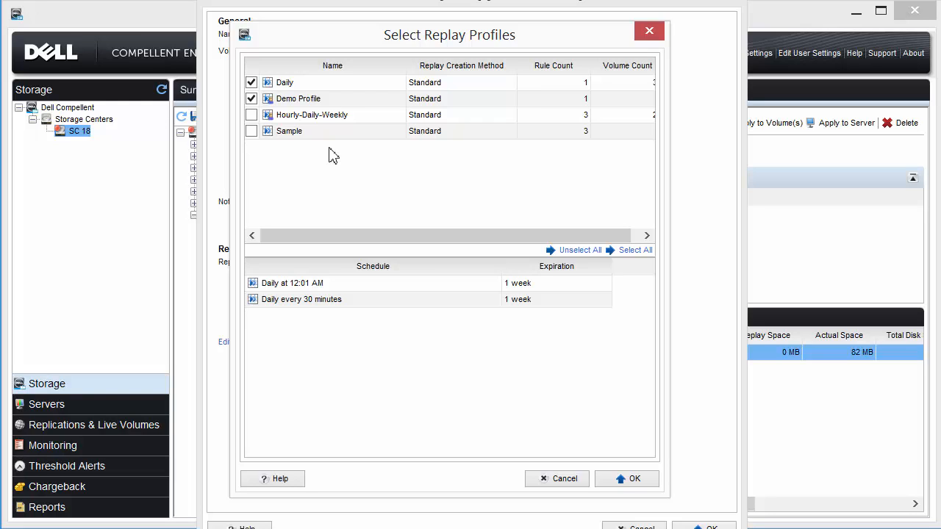
left_click(572, 482)
left_click_drag(507, 9, 489, 1)
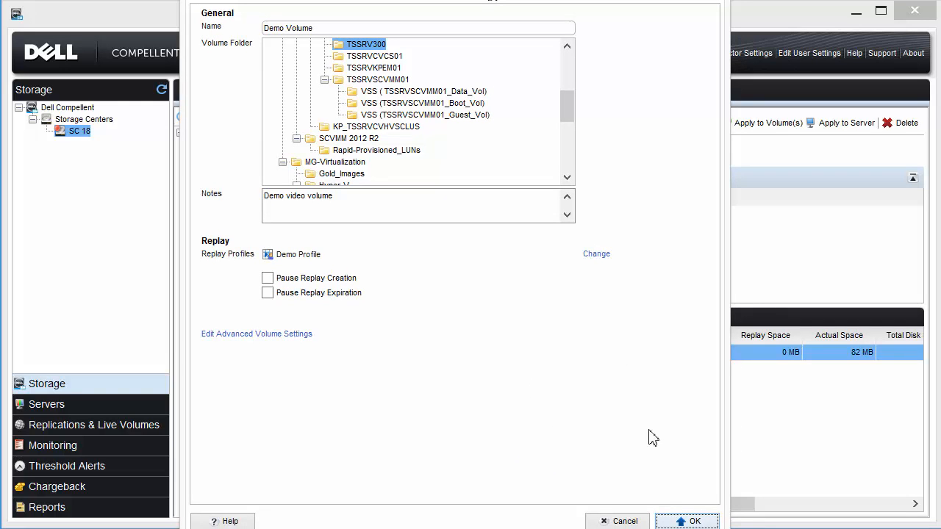
left_click(619, 522)
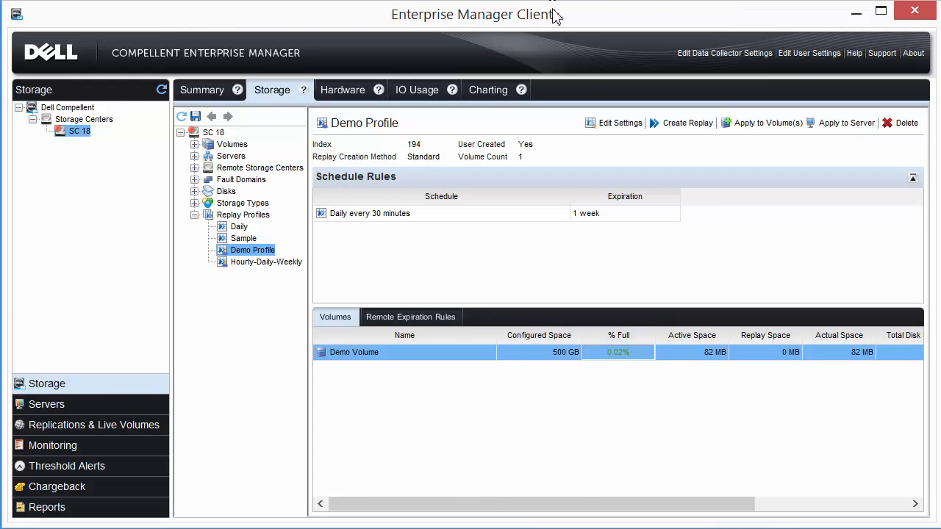
mouse_move(563, 17)
left_mouse_down()
mouse_move(548, 15)
mouse_move(546, 5)
mouse_move(560, 18)
left_mouse_up()
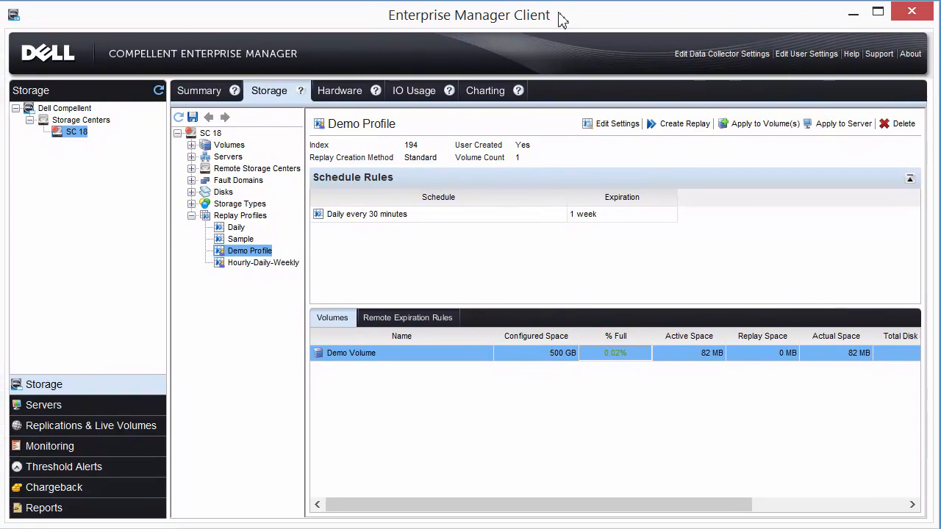
Step: Try applying Demo Profile to server TSSRV300 in the KP-HVStandalone folder, and cancel without applying it
left_click(844, 124)
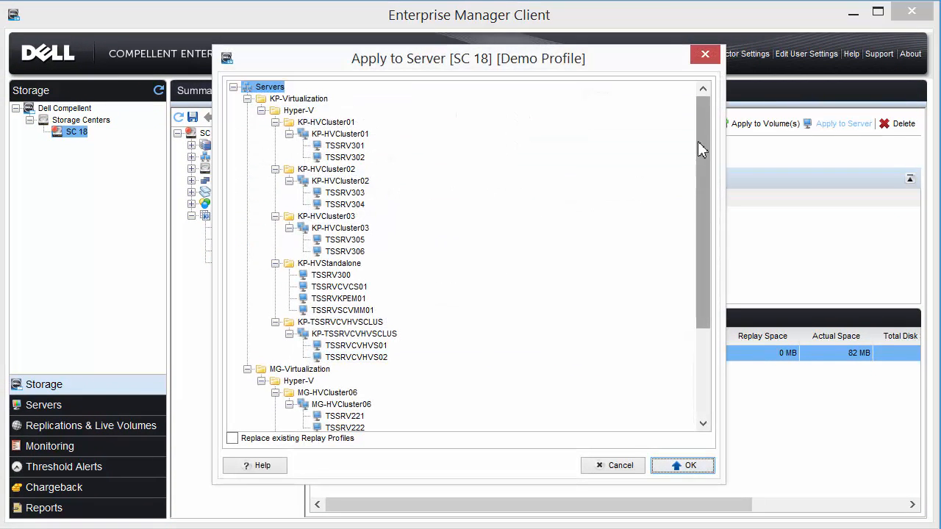
left_click_drag(697, 141, 704, 214)
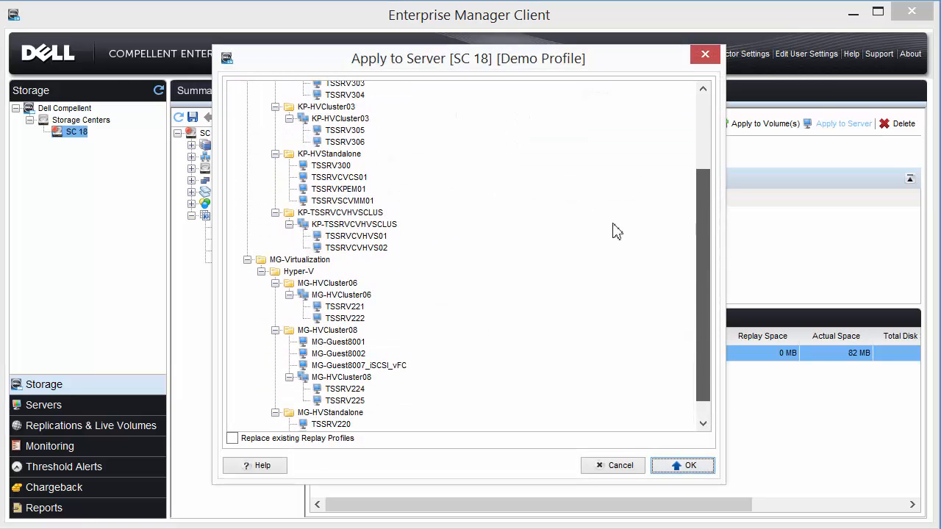
left_click(340, 169)
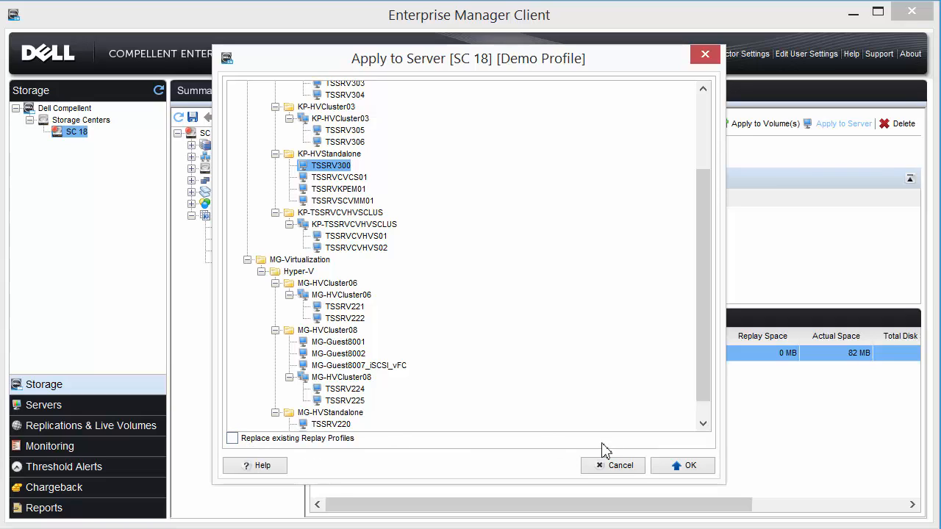
left_click(607, 466)
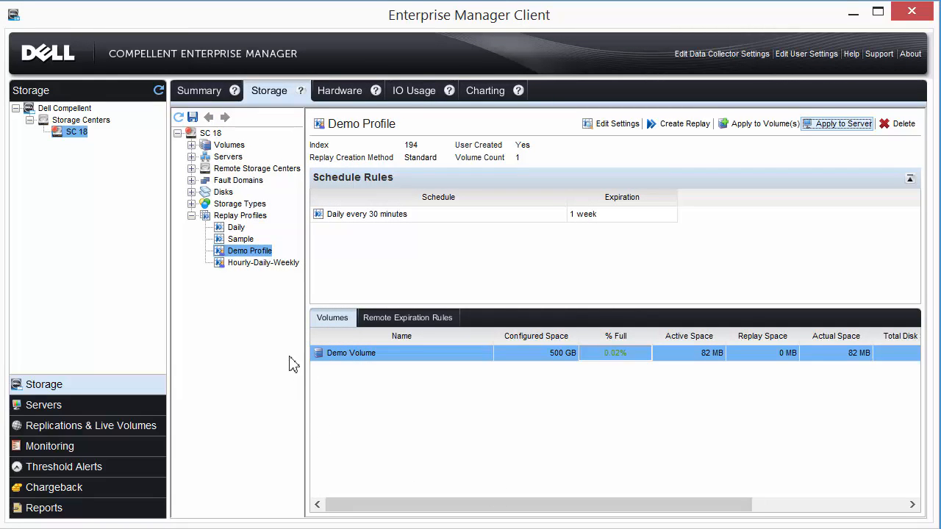
Step: Try selecting Demo Profile instead of Daily as the replay profile for a new volume on SC 18, and cancel the volume creation
left_click(229, 146)
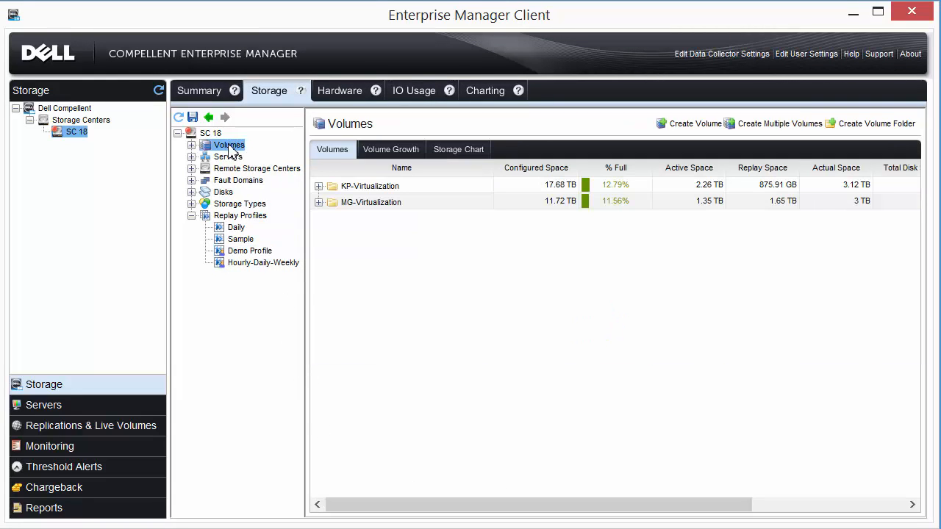
right_click(230, 150)
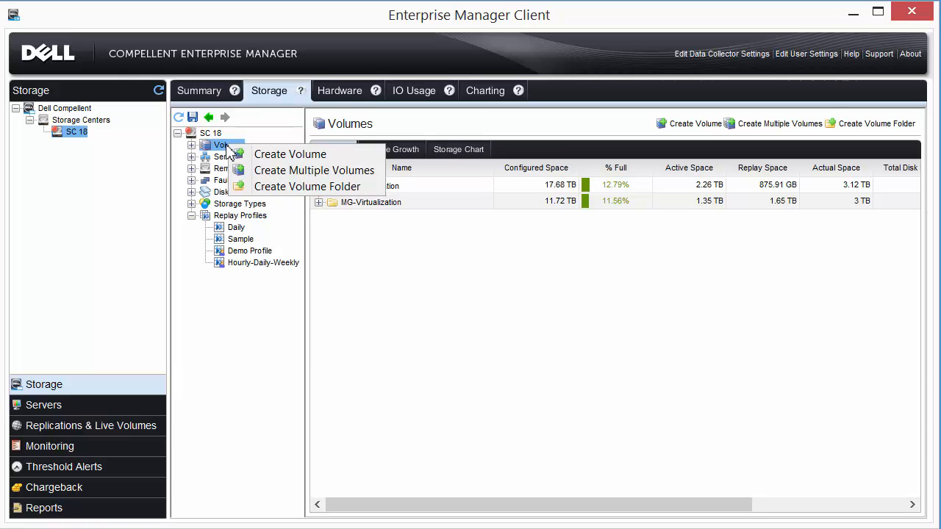
left_click(287, 154)
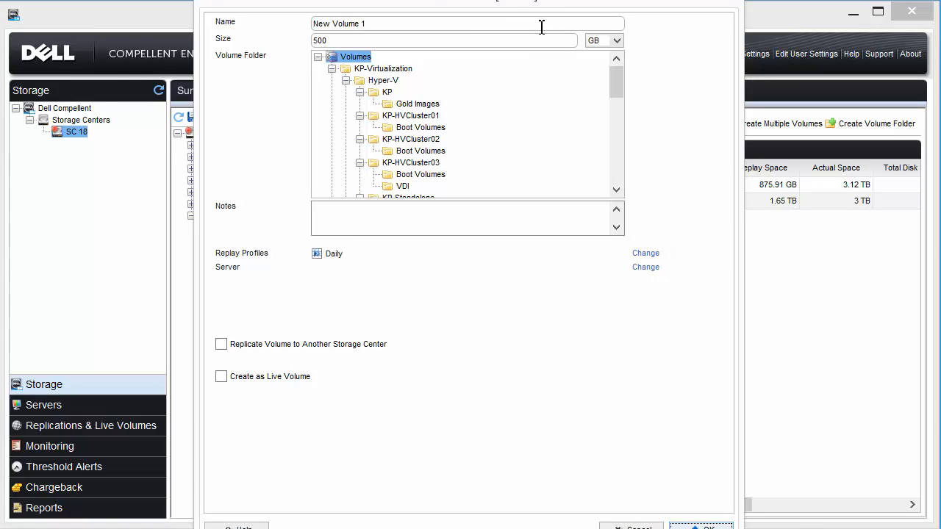
left_click_drag(541, 6, 545, 22)
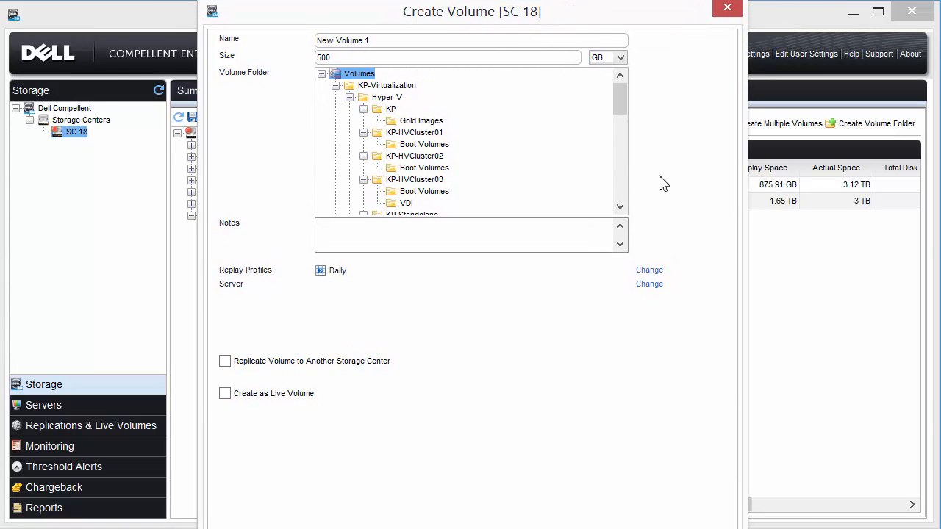
left_click(649, 272)
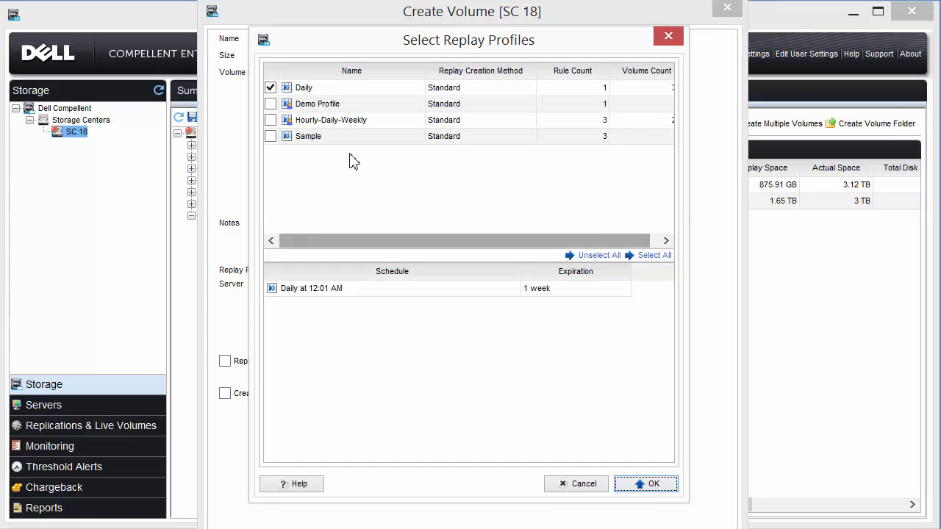
left_click(270, 88)
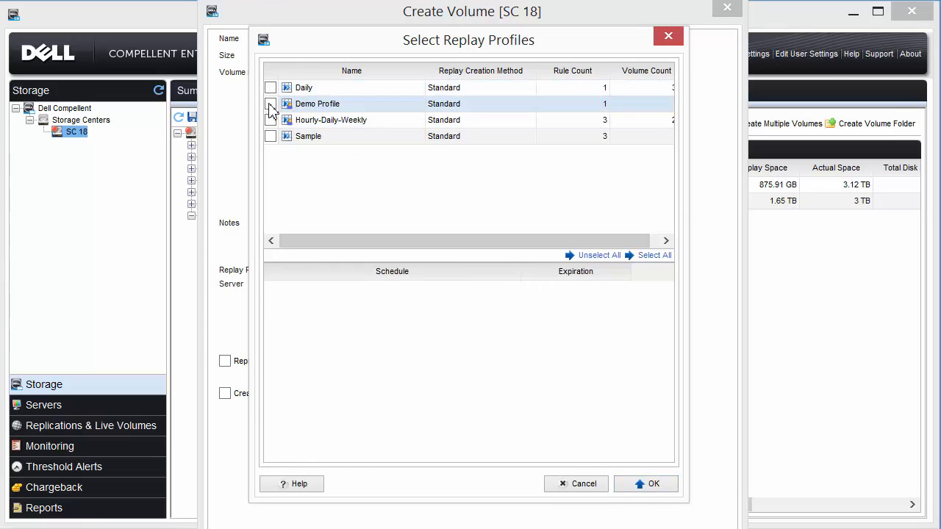
left_click(270, 104)
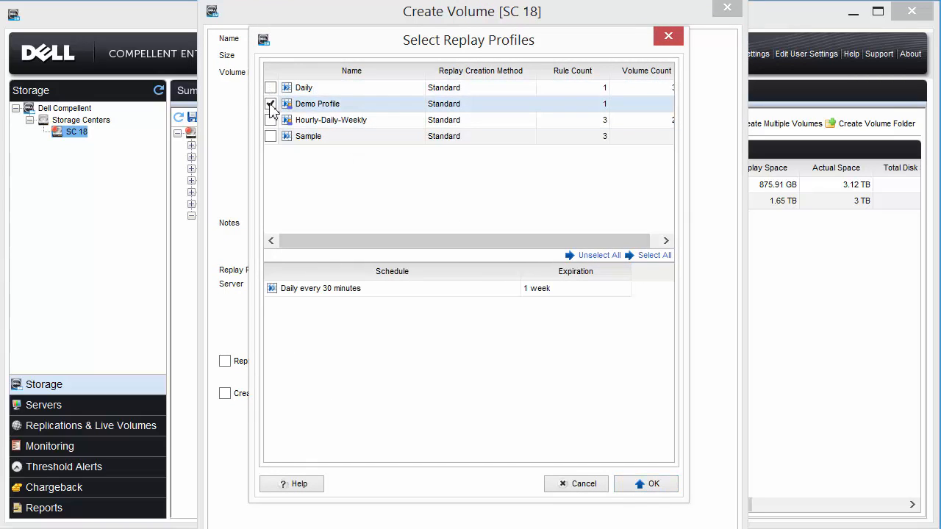
left_click(584, 485)
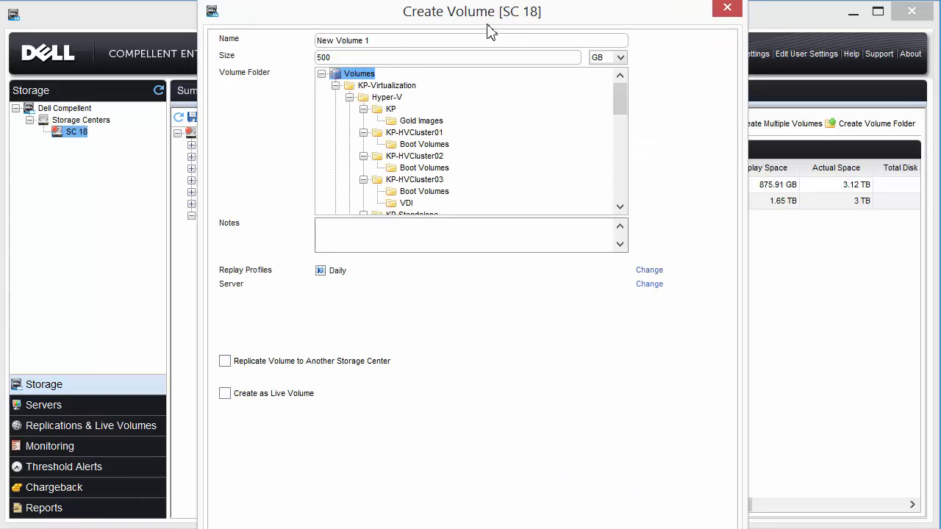
left_click(630, 506)
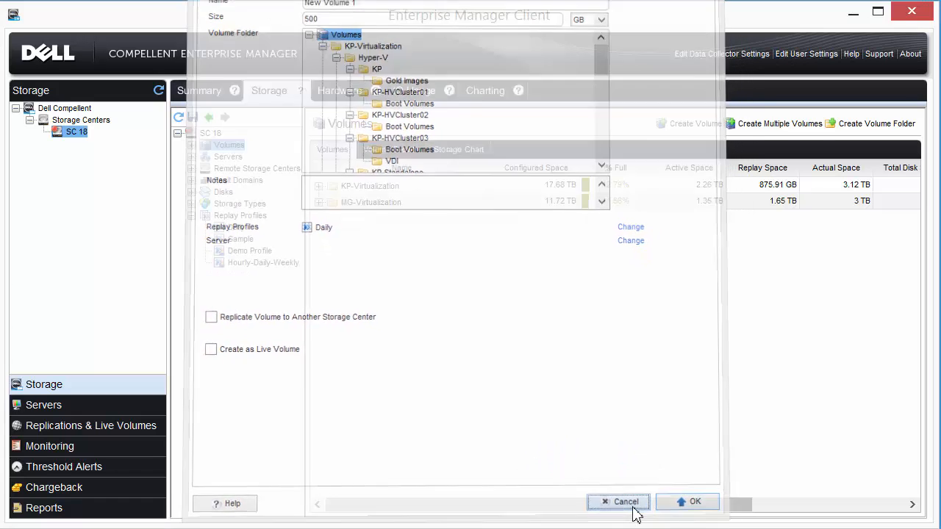